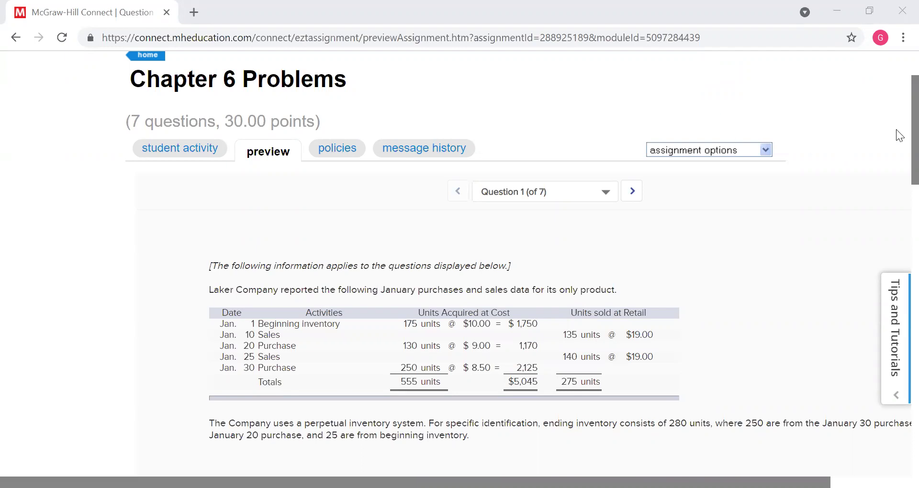
Scroll down to the answer area and bring up the specific identification answer table.
{"action": "scroll", "coordinate": [896, 136], "scroll_direction": "down", "scroll_amount": 1}
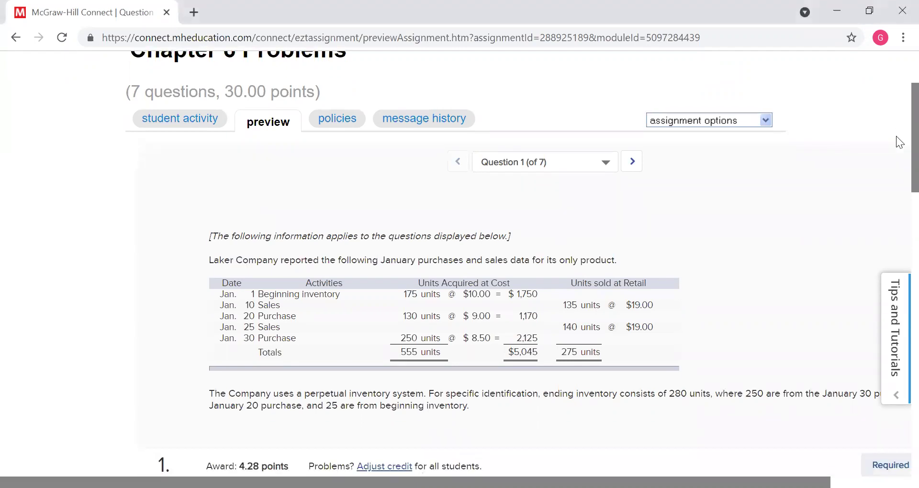
{"action": "scroll", "coordinate": [896, 136], "scroll_direction": "up", "scroll_amount": 2}
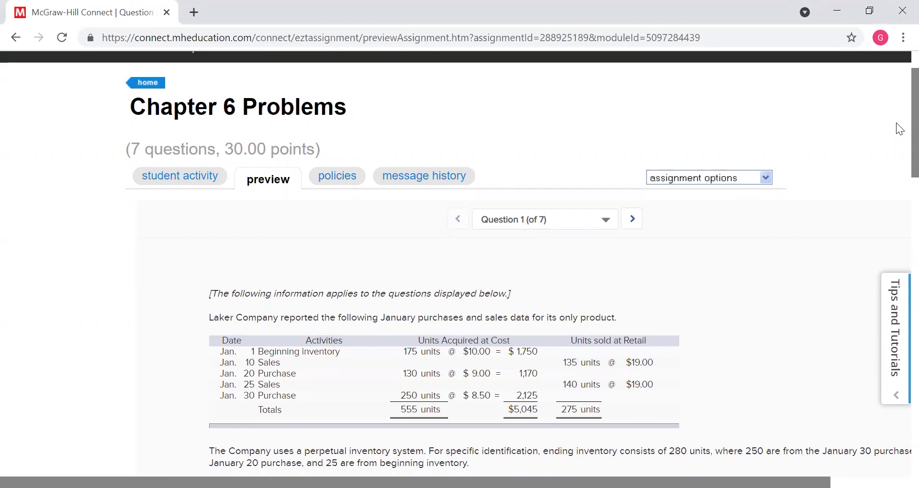
{"action": "scroll", "coordinate": [896, 122], "scroll_direction": "down", "scroll_amount": 2}
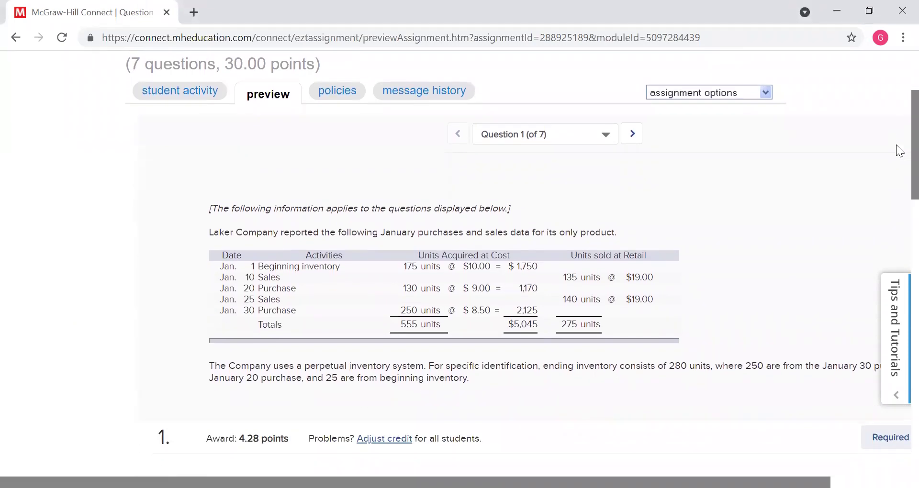
{"action": "scroll", "coordinate": [900, 151], "scroll_direction": "down", "scroll_amount": 1}
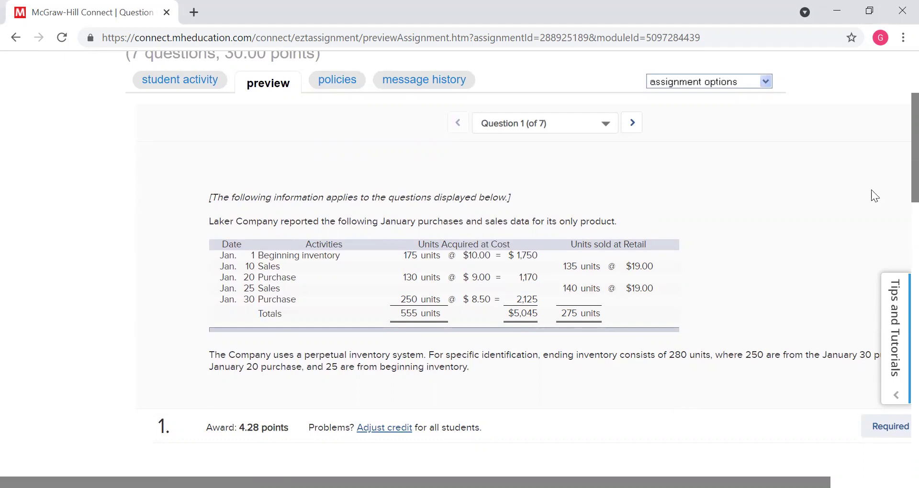
{"action": "scroll", "coordinate": [900, 168], "scroll_direction": "down", "scroll_amount": 7}
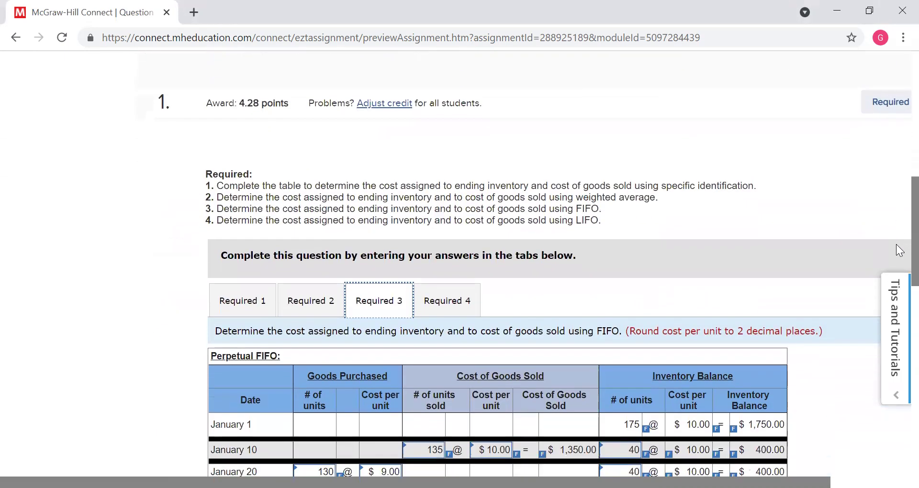
{"action": "scroll", "coordinate": [900, 251], "scroll_direction": "down", "scroll_amount": 1}
{"action": "scroll", "coordinate": [899, 268], "scroll_direction": "down", "scroll_amount": 2}
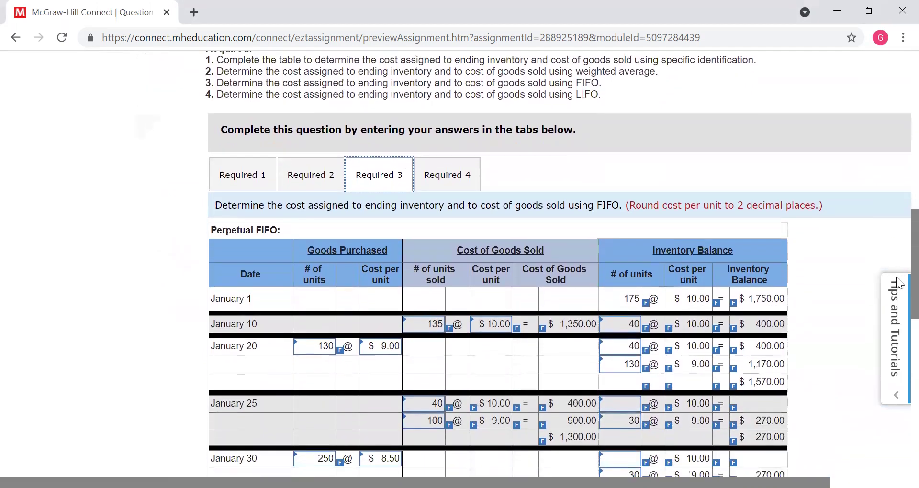
{"action": "scroll", "coordinate": [899, 283], "scroll_direction": "down", "scroll_amount": 1}
{"action": "left_click", "coordinate": [247, 120]}
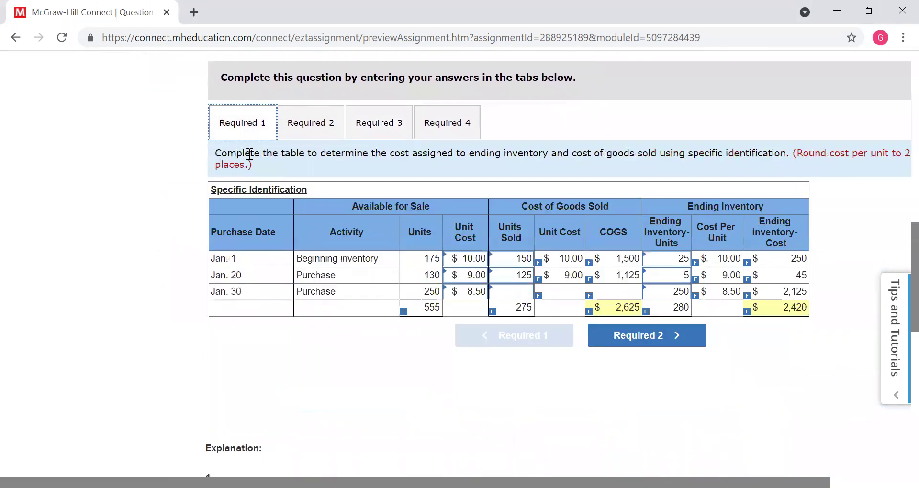
Review the weighted average, FIFO and LIFO tables, ending on FIFO with $2,650.00 cost of goods sold.
{"action": "left_click", "coordinate": [309, 117]}
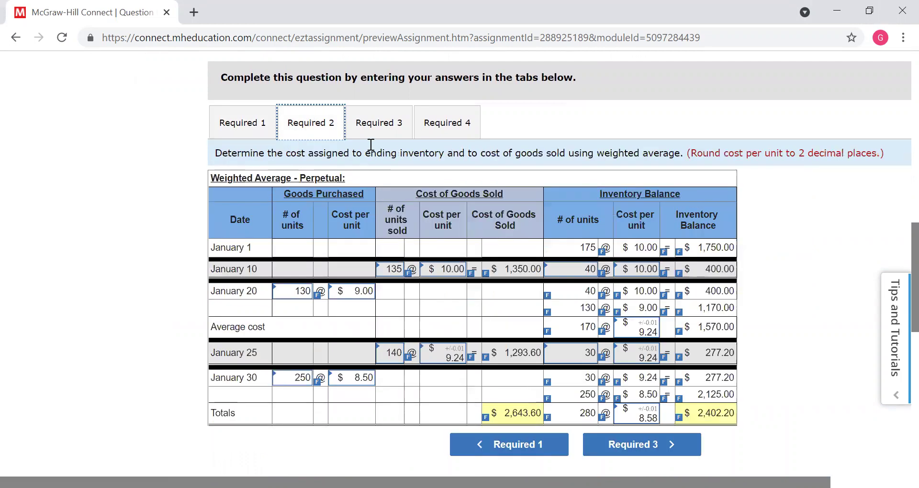
{"action": "left_click", "coordinate": [385, 126]}
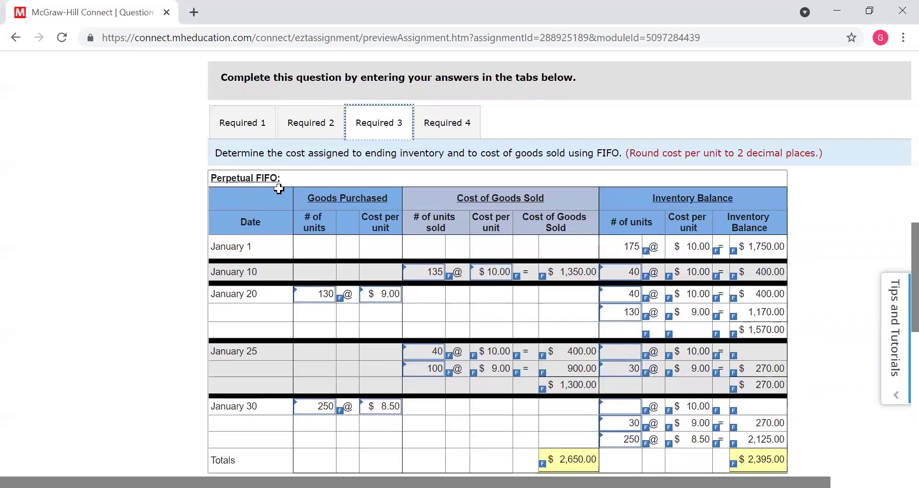
{"action": "left_click", "coordinate": [448, 131]}
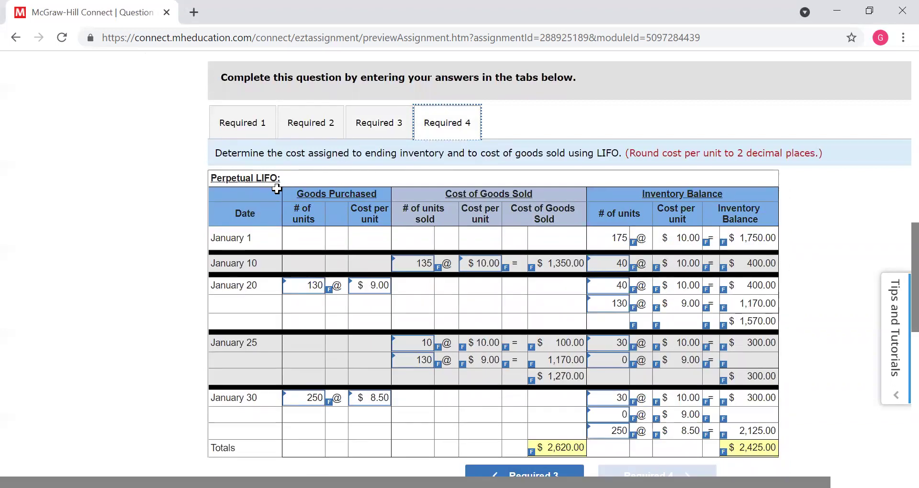
{"action": "left_click", "coordinate": [378, 135]}
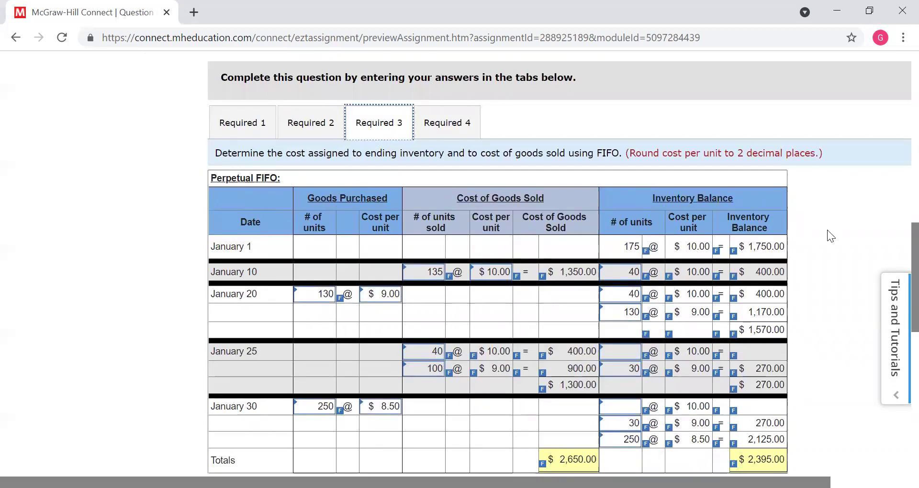
{"action": "scroll", "coordinate": [899, 268], "scroll_direction": "down", "scroll_amount": 1}
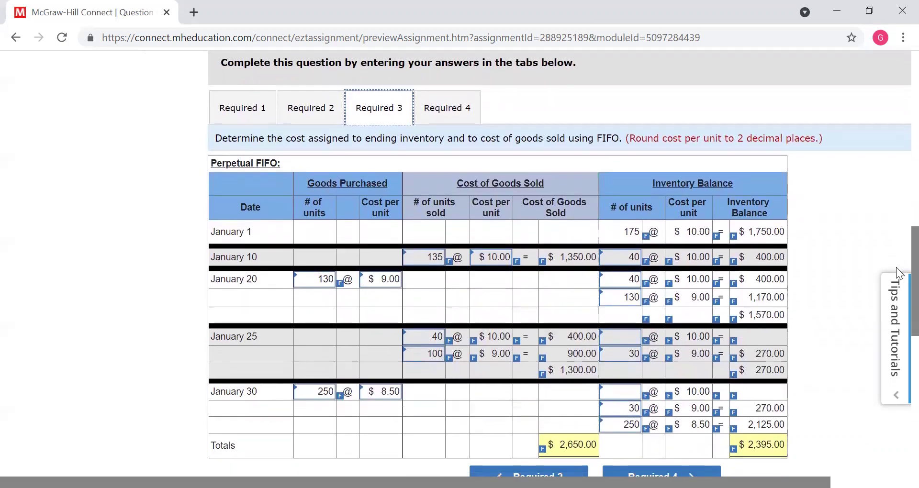
{"action": "scroll", "coordinate": [899, 268], "scroll_direction": "up", "scroll_amount": 9}
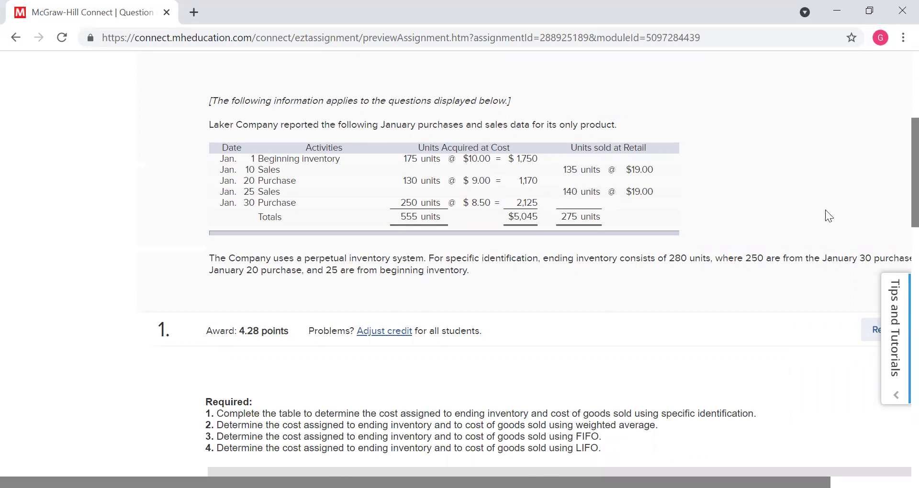
{"action": "scroll", "coordinate": [899, 176], "scroll_direction": "down", "scroll_amount": 10}
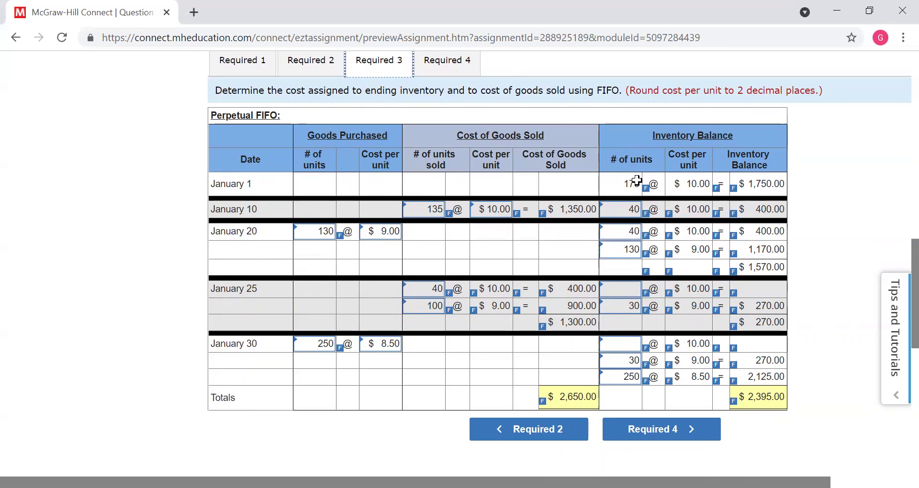
{"action": "mouse_move", "coordinate": [784, 178]}
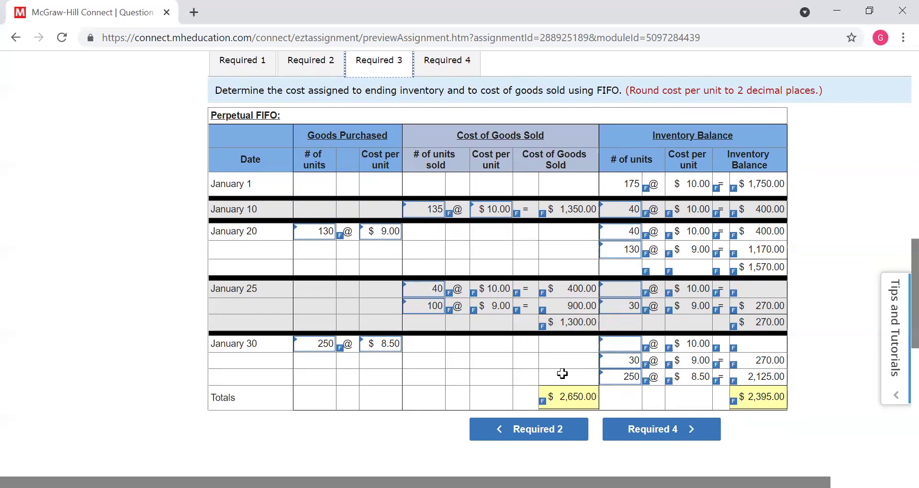
{"action": "scroll", "coordinate": [896, 297], "scroll_direction": "down", "scroll_amount": 3}
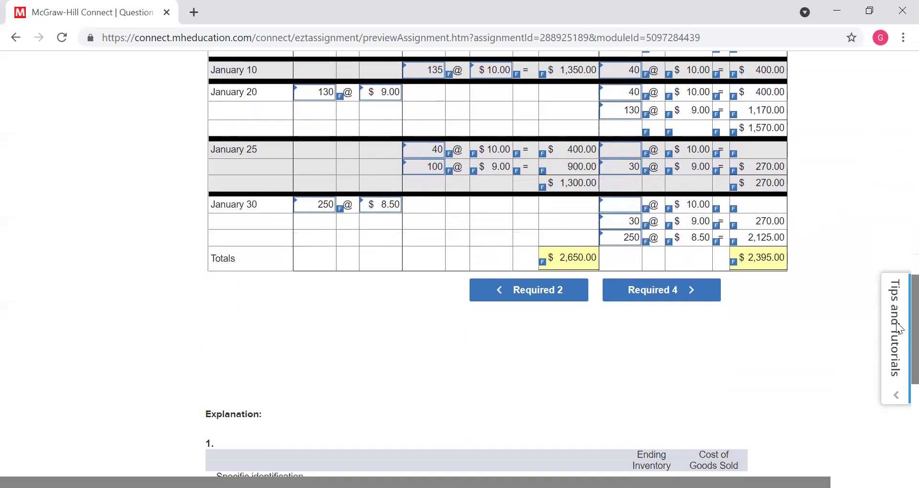
{"action": "scroll", "coordinate": [898, 306], "scroll_direction": "up", "scroll_amount": 1}
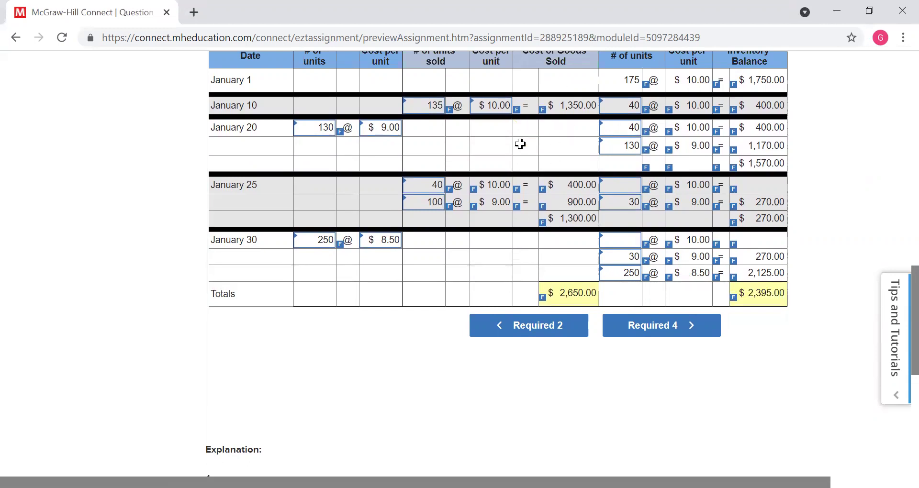
{"action": "mouse_move", "coordinate": [571, 304]}
{"action": "scroll", "coordinate": [898, 302], "scroll_direction": "up", "scroll_amount": 1}
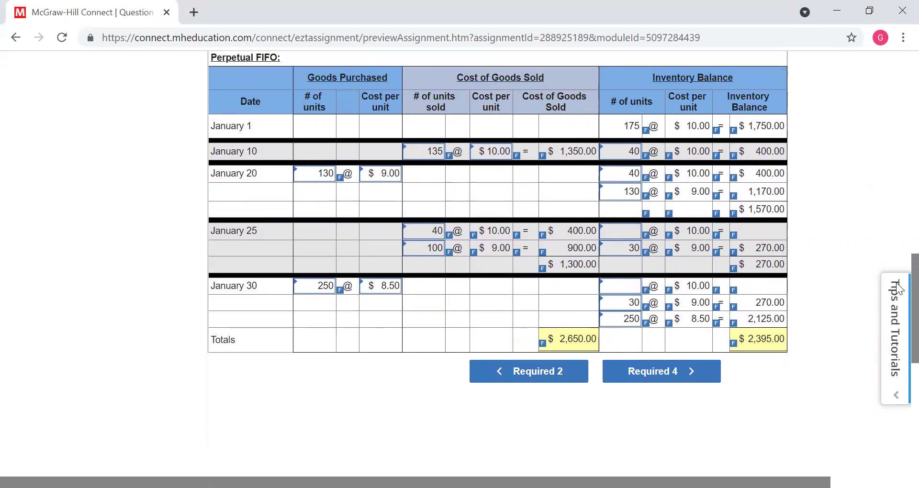
{"action": "scroll", "coordinate": [898, 301], "scroll_direction": "down", "scroll_amount": 1}
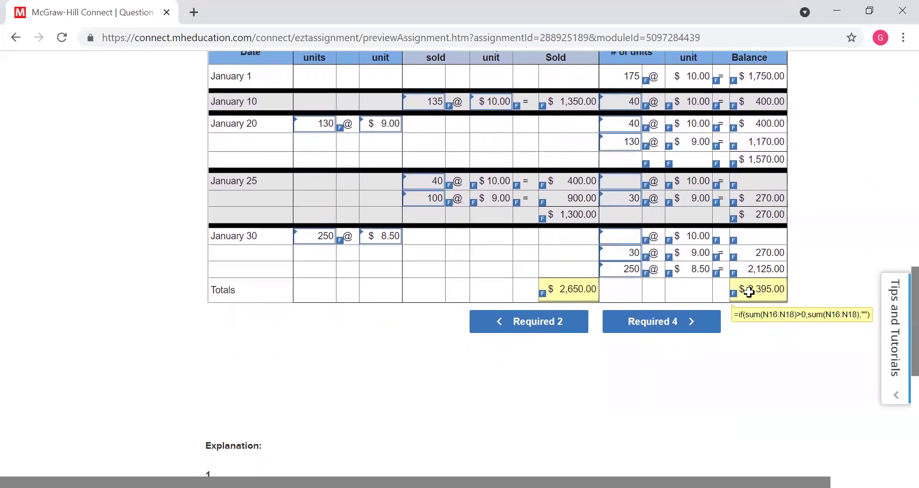
{"action": "scroll", "coordinate": [619, 285], "scroll_direction": "up", "scroll_amount": 2}
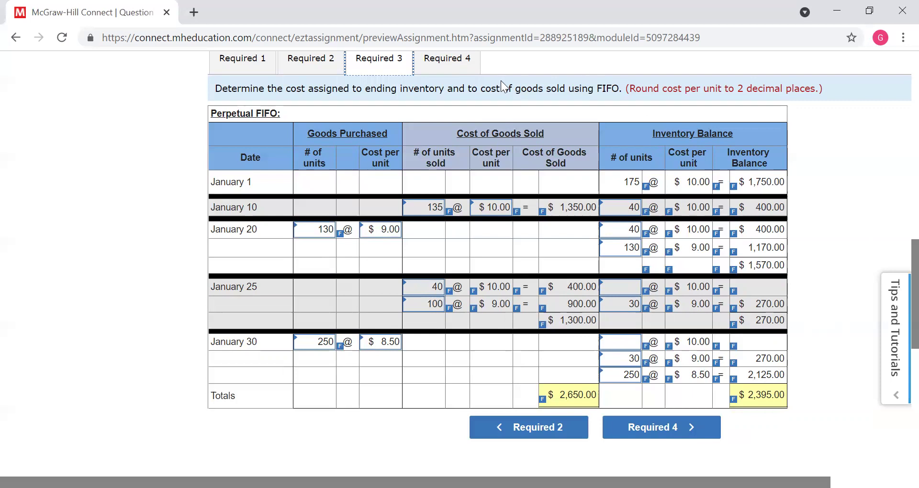
{"action": "left_click", "coordinate": [467, 66]}
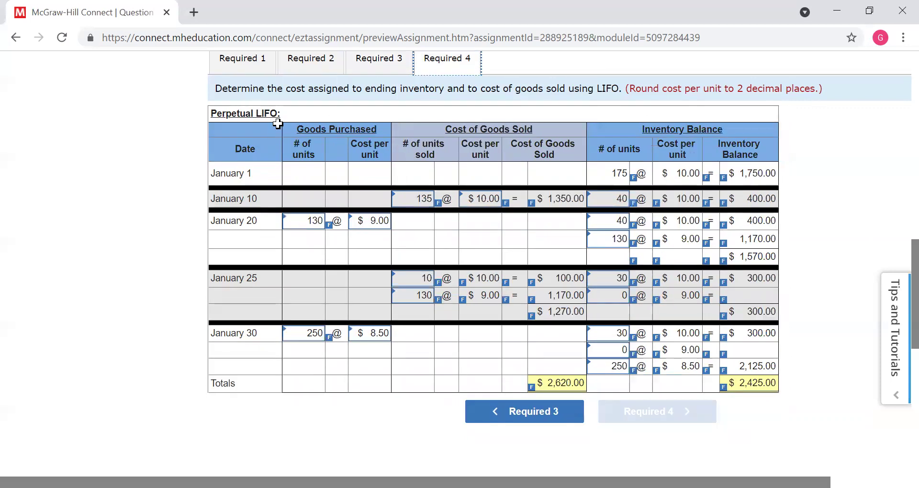
{"action": "scroll", "coordinate": [899, 250], "scroll_direction": "up", "scroll_amount": 1}
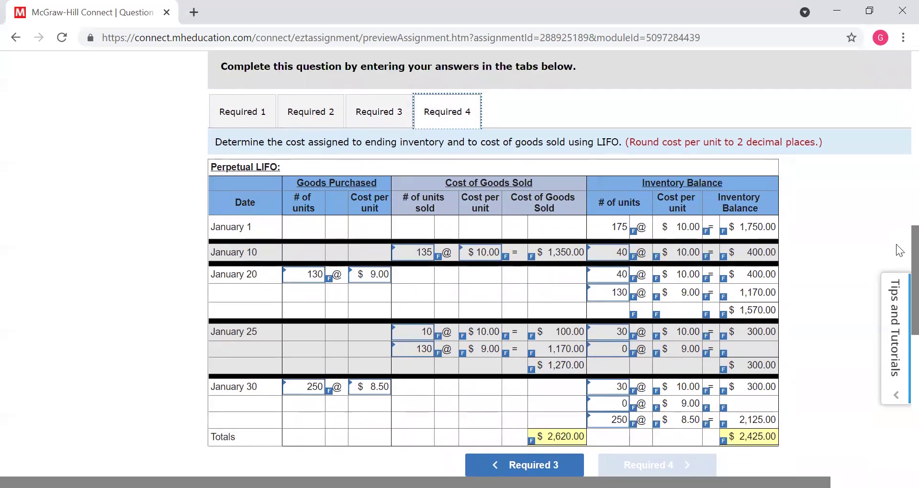
{"action": "scroll", "coordinate": [899, 252], "scroll_direction": "down", "scroll_amount": 1}
{"action": "scroll", "coordinate": [900, 254], "scroll_direction": "up", "scroll_amount": 5}
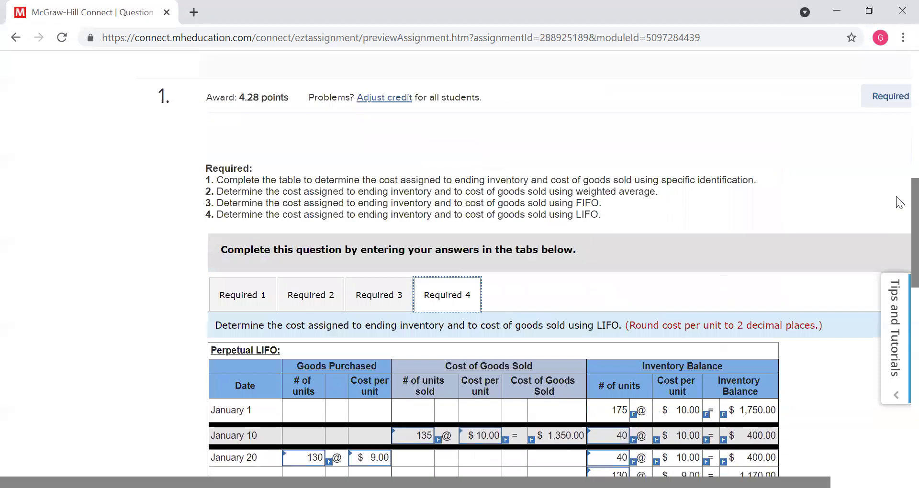
{"action": "scroll", "coordinate": [899, 187], "scroll_direction": "down", "scroll_amount": 2}
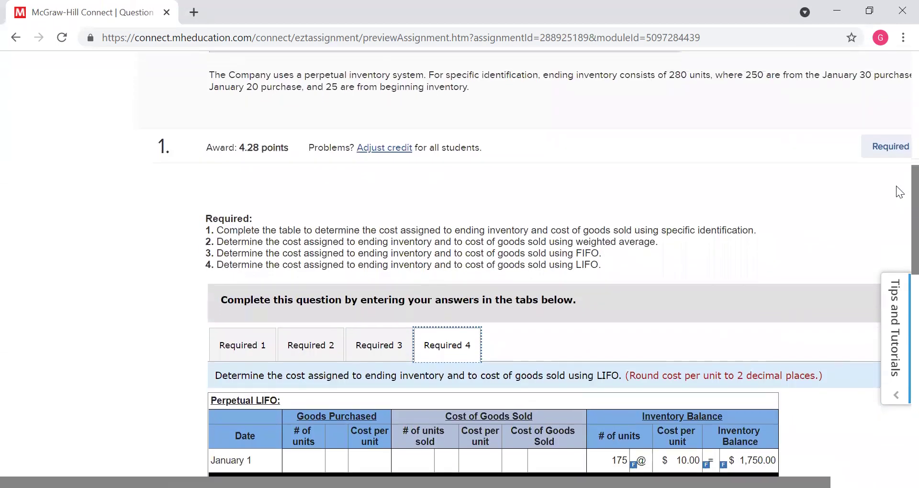
{"action": "scroll", "coordinate": [900, 216], "scroll_direction": "up", "scroll_amount": 4}
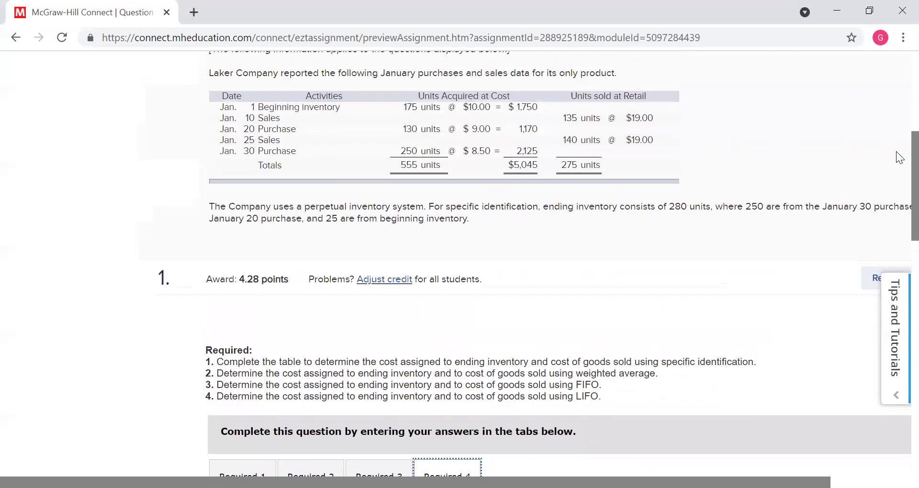
{"action": "scroll", "coordinate": [900, 158], "scroll_direction": "down", "scroll_amount": 7}
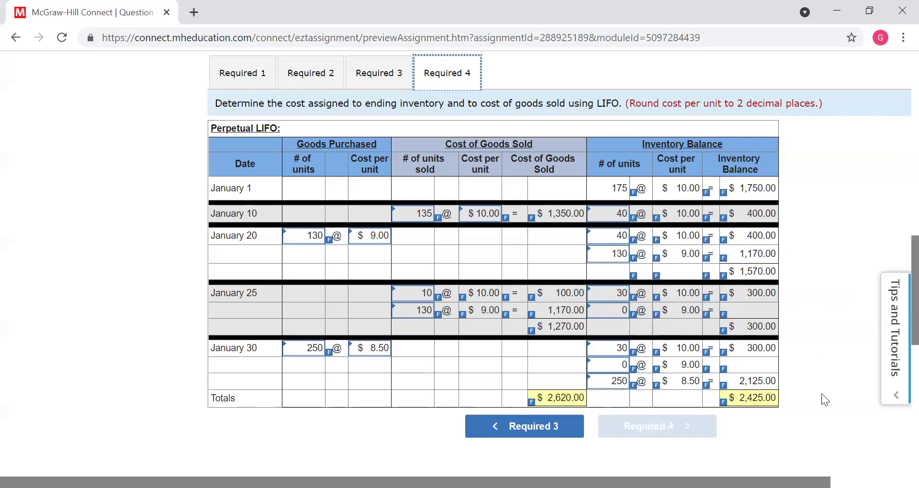
{"action": "scroll", "coordinate": [894, 336], "scroll_direction": "down", "scroll_amount": 1}
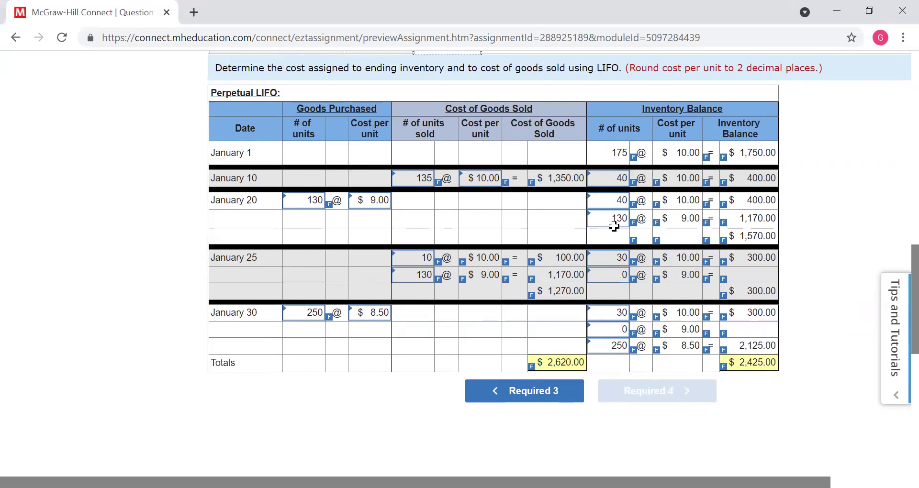
{"action": "mouse_move", "coordinate": [770, 218]}
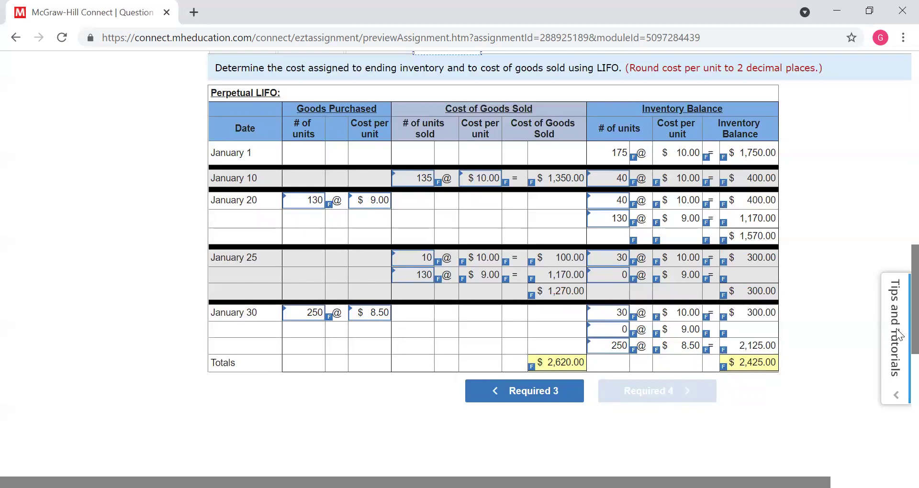
{"action": "scroll", "coordinate": [898, 330], "scroll_direction": "up", "scroll_amount": 1}
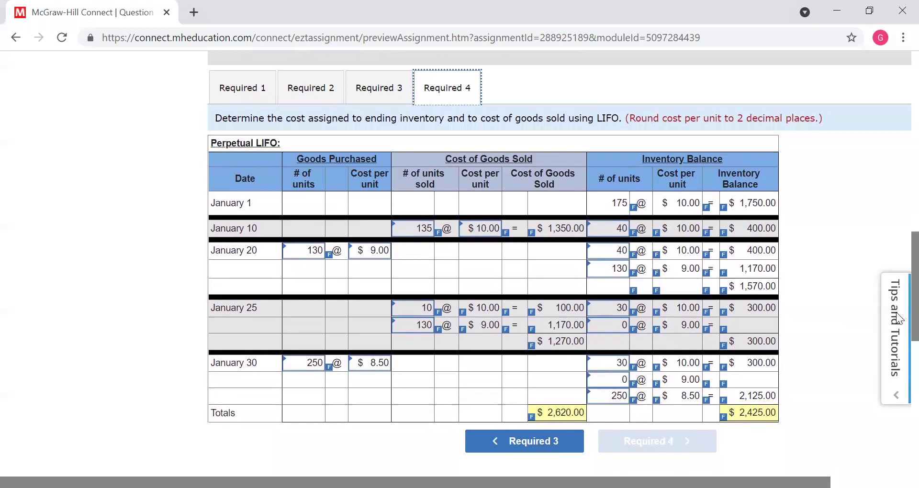
Show the weighted average table ($2,643.60 cost of goods sold, $2,402.20 ending inventory) and check its Inventory Balance formulas.
{"action": "left_click", "coordinate": [305, 89]}
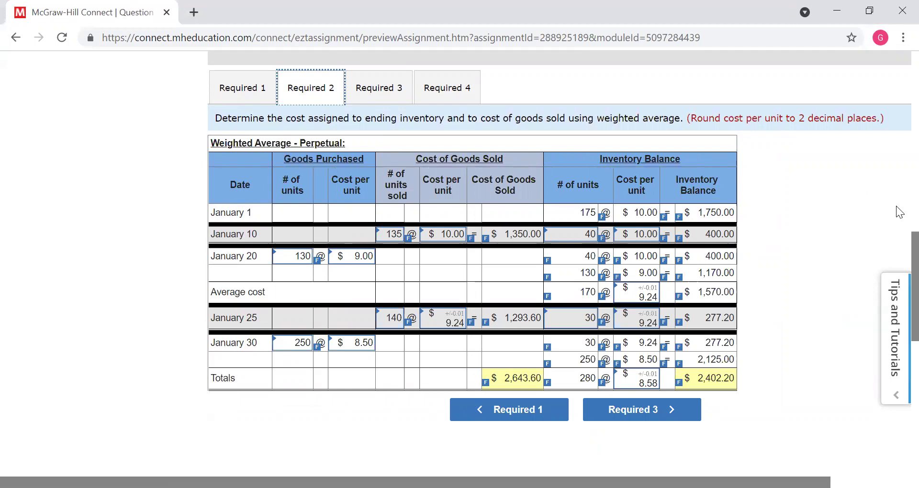
{"action": "scroll", "coordinate": [899, 244], "scroll_direction": "up", "scroll_amount": 1}
{"action": "scroll", "coordinate": [899, 246], "scroll_direction": "up", "scroll_amount": 1}
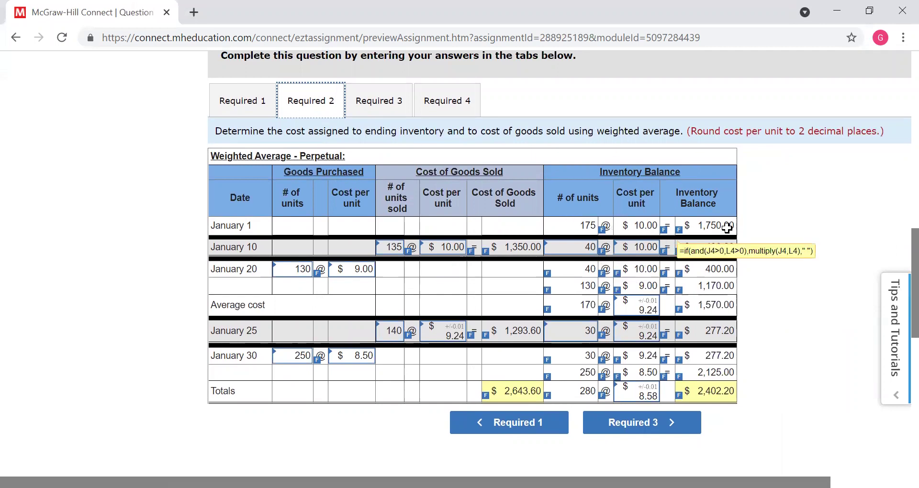
{"action": "mouse_move", "coordinate": [667, 298]}
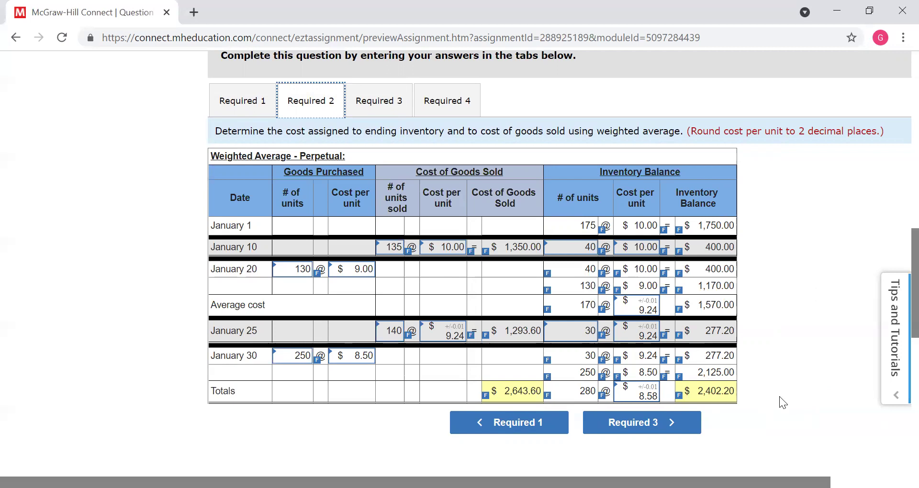
Show the specific identification answers ($2,625 cost of goods sold) and scroll back up to the January data.
{"action": "left_click", "coordinate": [242, 103]}
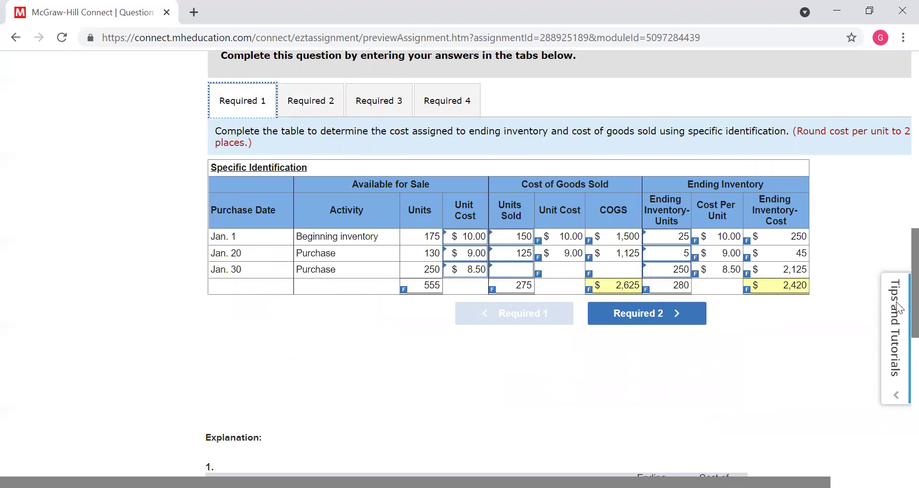
{"action": "scroll", "coordinate": [898, 309], "scroll_direction": "up", "scroll_amount": 1}
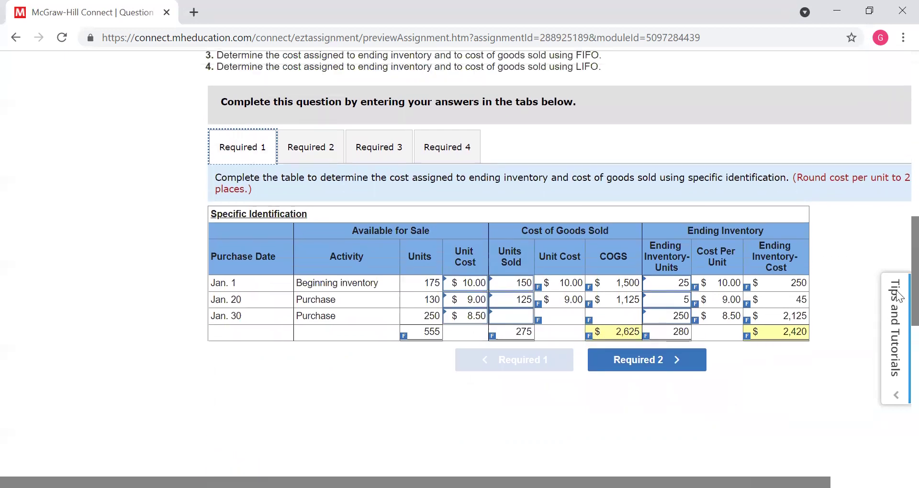
{"action": "scroll", "coordinate": [897, 288], "scroll_direction": "up", "scroll_amount": 2}
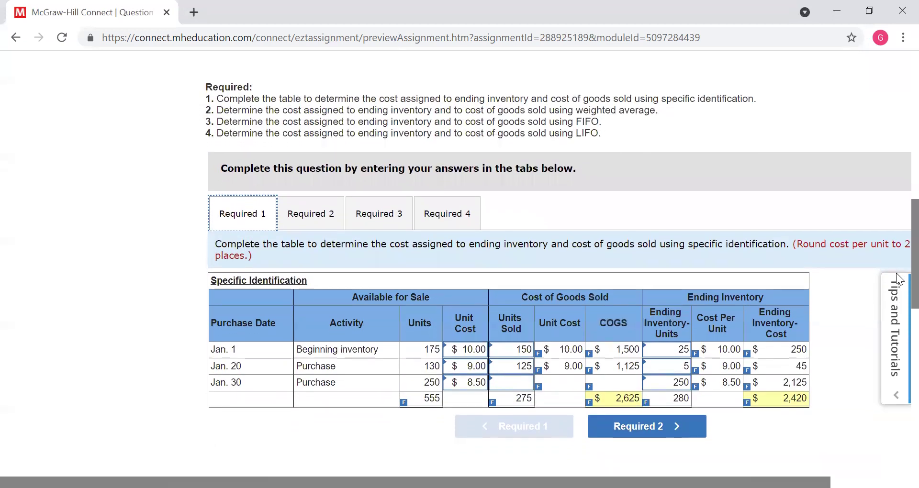
{"action": "scroll", "coordinate": [898, 279], "scroll_direction": "down", "scroll_amount": 1}
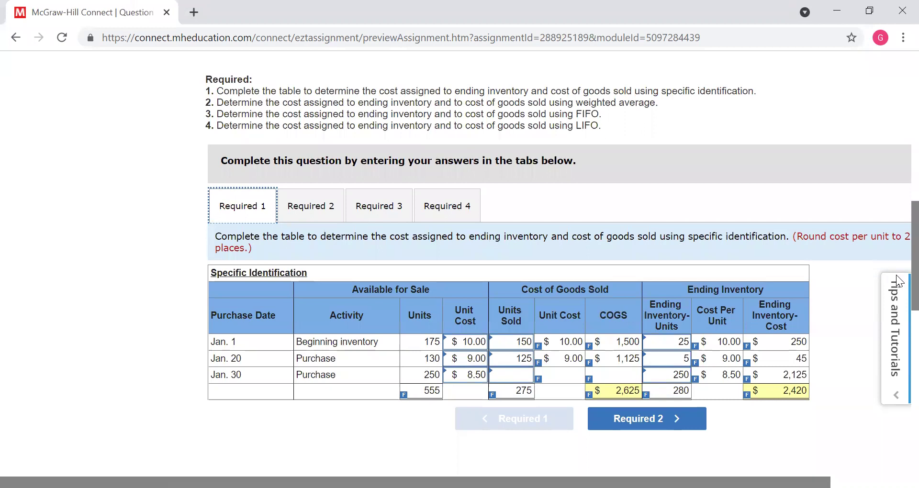
{"action": "scroll", "coordinate": [897, 278], "scroll_direction": "up", "scroll_amount": 1}
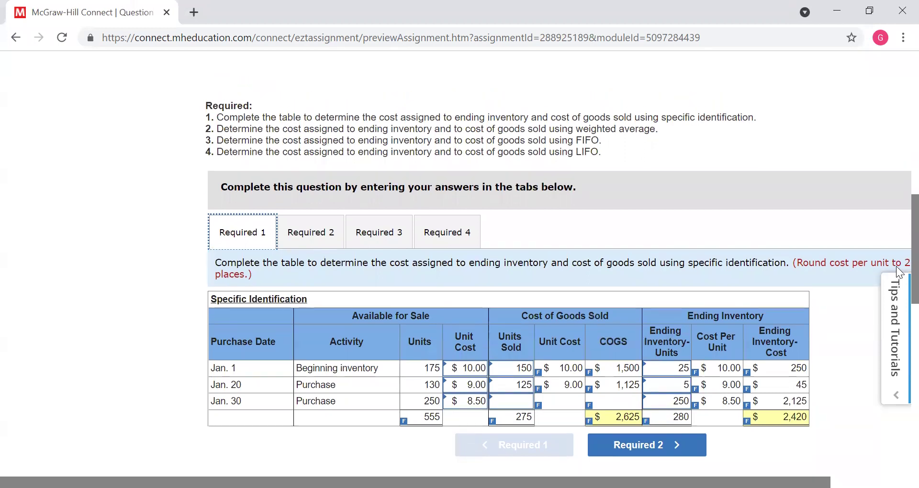
{"action": "scroll", "coordinate": [899, 270], "scroll_direction": "up", "scroll_amount": 6}
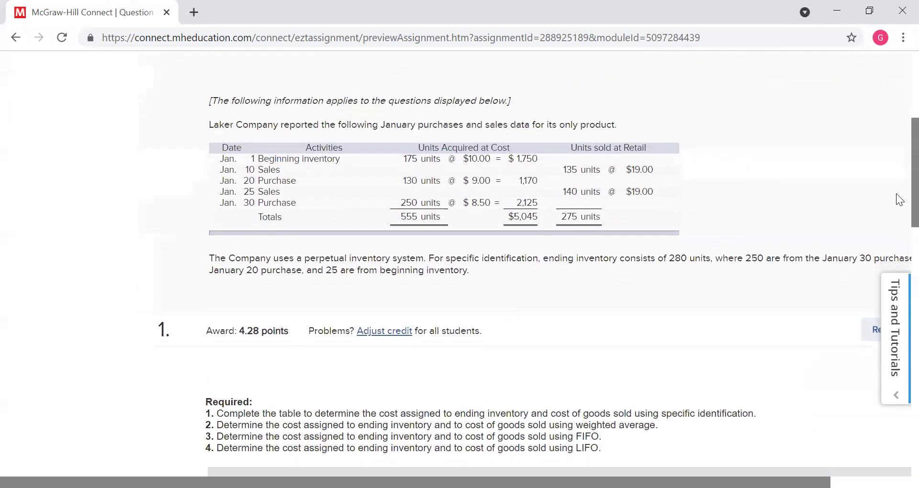
{"action": "scroll", "coordinate": [900, 199], "scroll_direction": "down", "scroll_amount": 1}
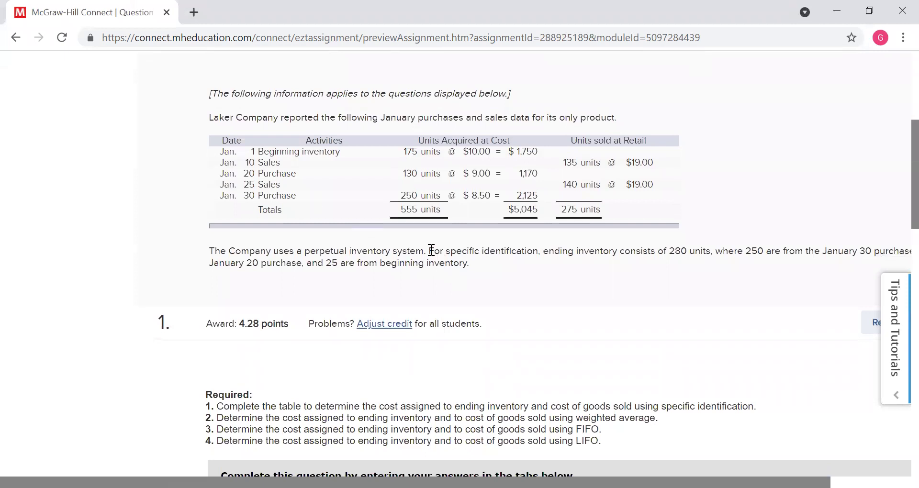
Highlight the 'For specific identification…' sentence on the 280-unit ending inventory, then review the Required 1 table.
{"action": "left_click_drag", "start_coordinate": [431, 250], "coordinate": [537, 261]}
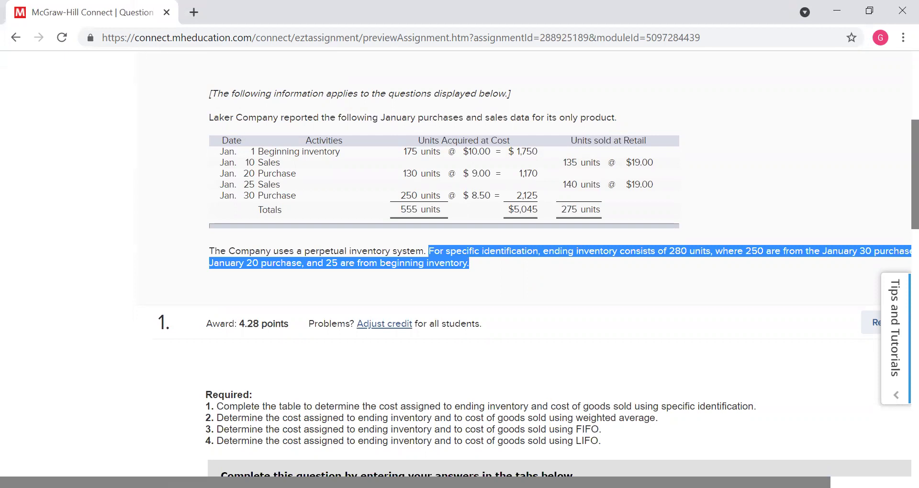
{"action": "scroll", "coordinate": [455, 269], "scroll_direction": "right", "scroll_amount": 1}
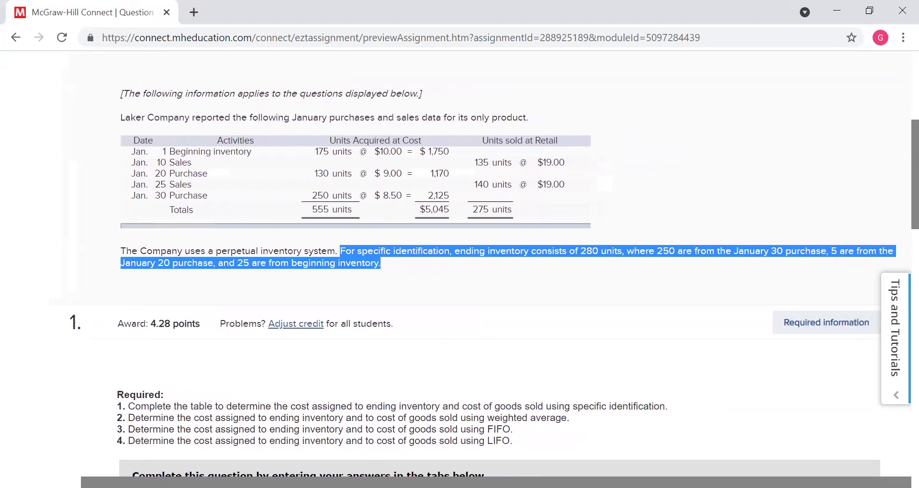
{"action": "scroll", "coordinate": [459, 268], "scroll_direction": "right", "scroll_amount": 4}
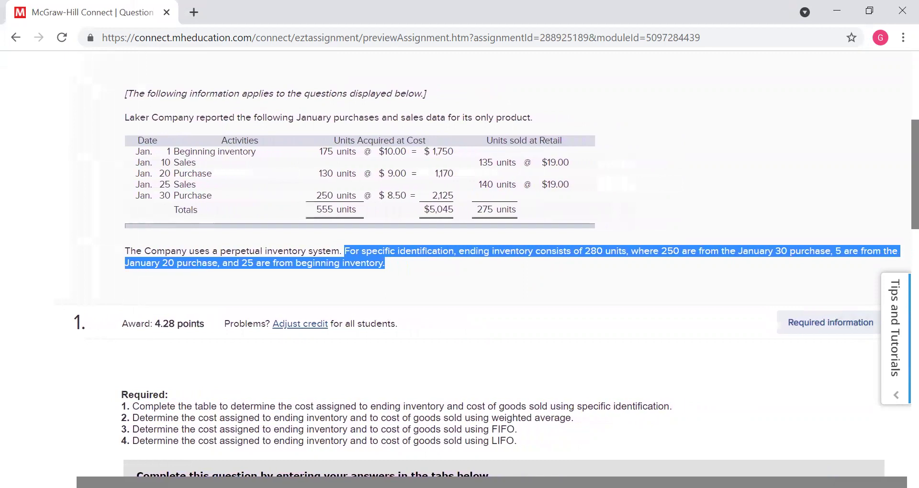
{"action": "scroll", "coordinate": [459, 269], "scroll_direction": "right", "scroll_amount": 1}
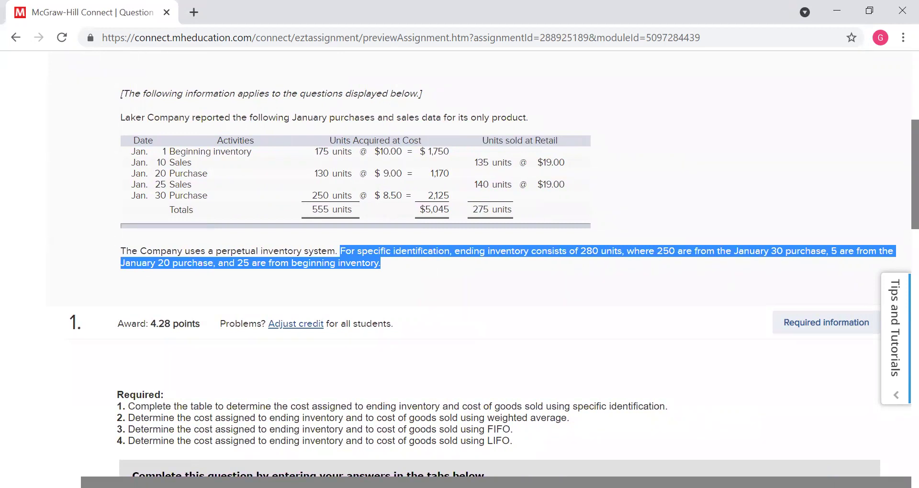
{"action": "scroll", "coordinate": [897, 260], "scroll_direction": "down", "scroll_amount": 10}
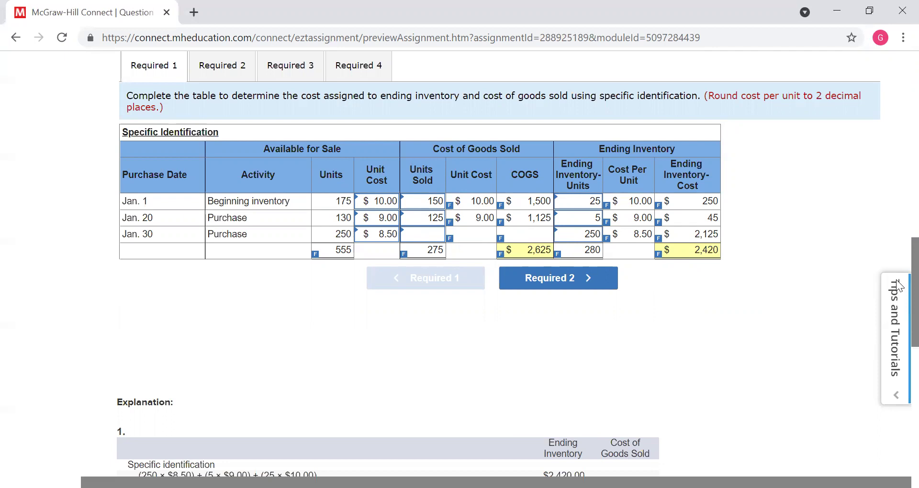
{"action": "scroll", "coordinate": [898, 286], "scroll_direction": "up", "scroll_amount": 2}
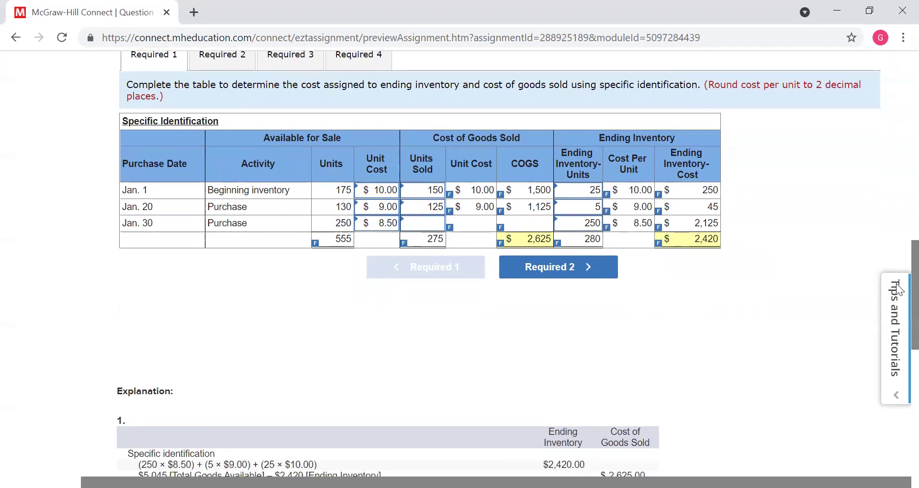
{"action": "scroll", "coordinate": [898, 269], "scroll_direction": "up", "scroll_amount": 2}
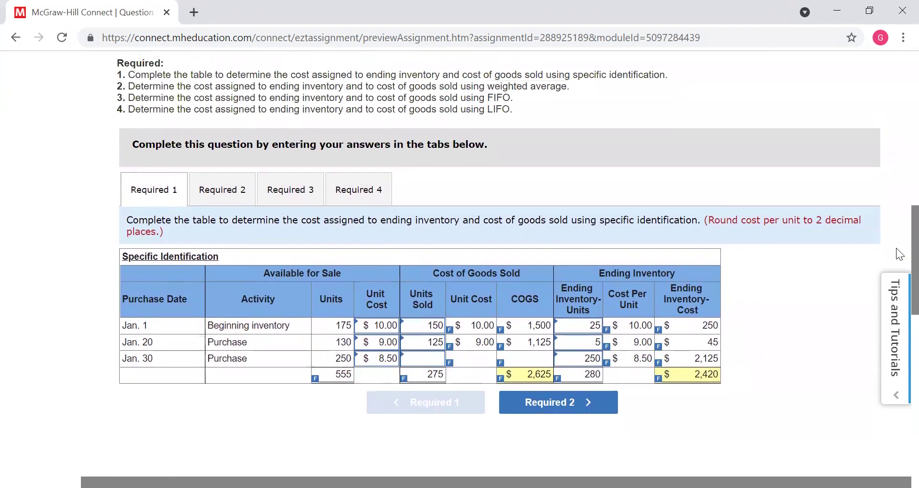
{"action": "scroll", "coordinate": [900, 234], "scroll_direction": "up", "scroll_amount": 3}
{"action": "scroll", "coordinate": [899, 261], "scroll_direction": "down", "scroll_amount": 3}
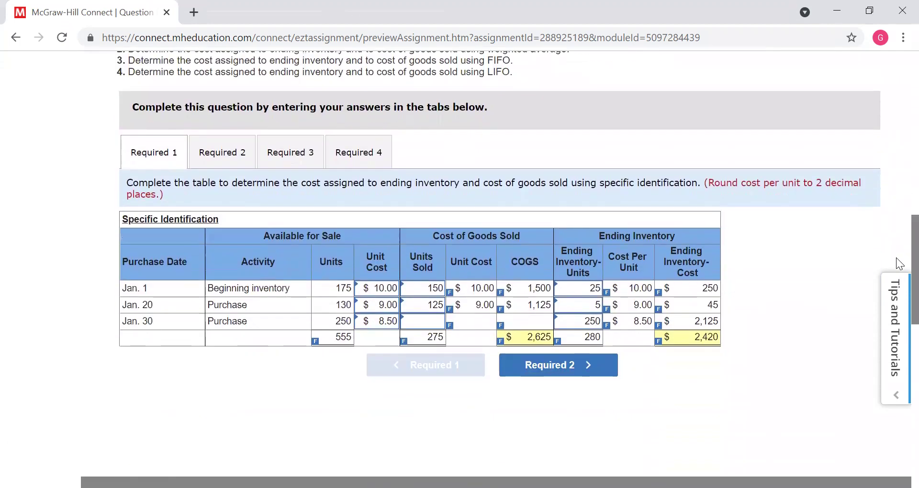
{"action": "scroll", "coordinate": [899, 263], "scroll_direction": "down", "scroll_amount": 5}
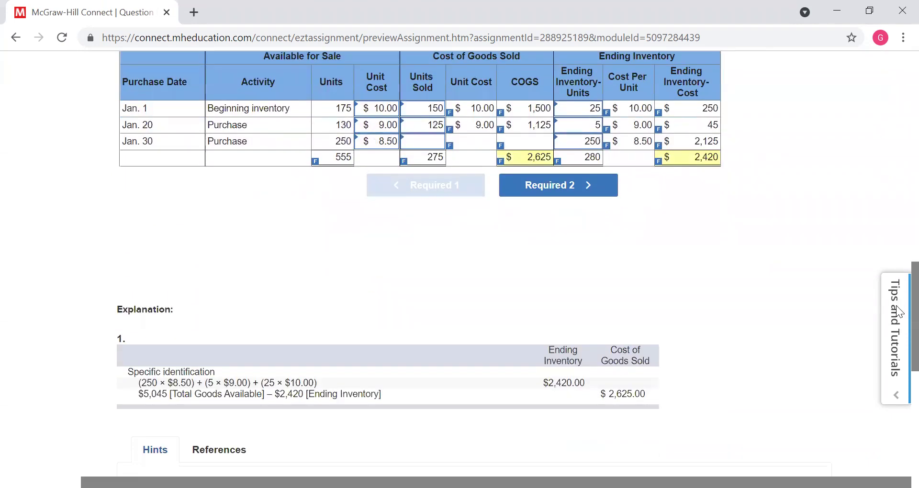
{"action": "scroll", "coordinate": [899, 312], "scroll_direction": "down", "scroll_amount": 3}
{"action": "scroll", "coordinate": [899, 268], "scroll_direction": "up", "scroll_amount": 8}
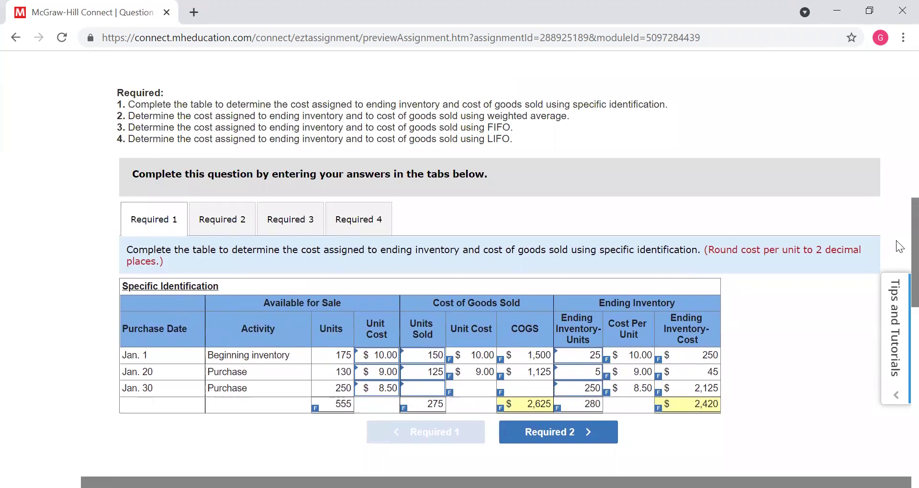
{"action": "scroll", "coordinate": [899, 247], "scroll_direction": "up", "scroll_amount": 4}
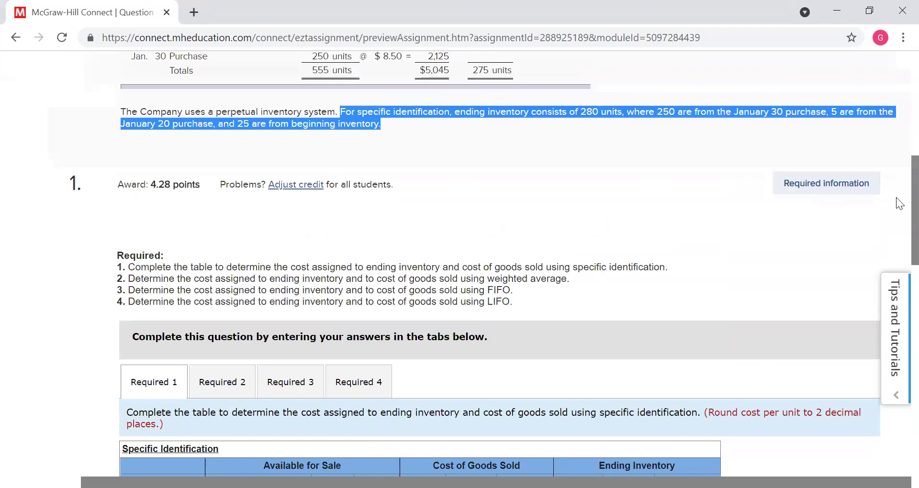